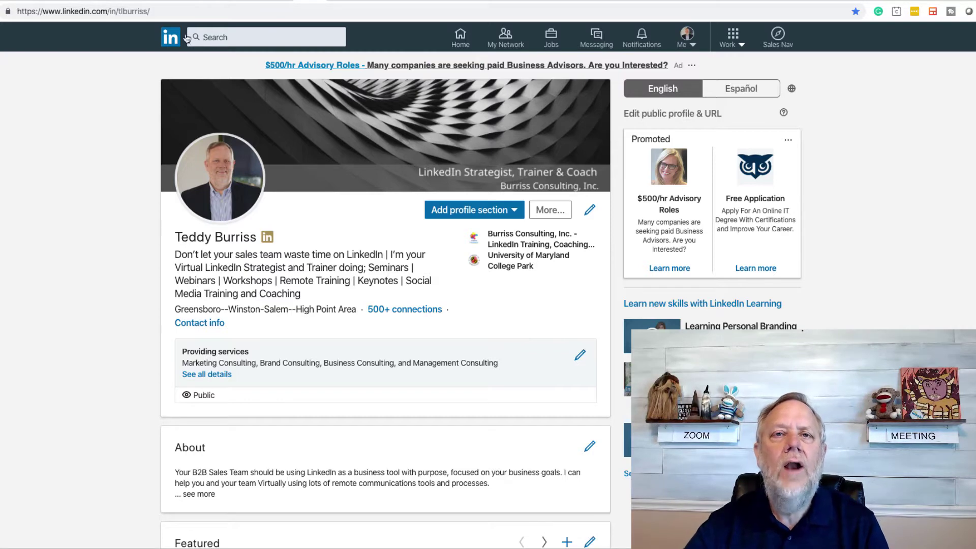
From the home feed, start a new post and attach the 29-page ebook PDF
left_click(167, 39)
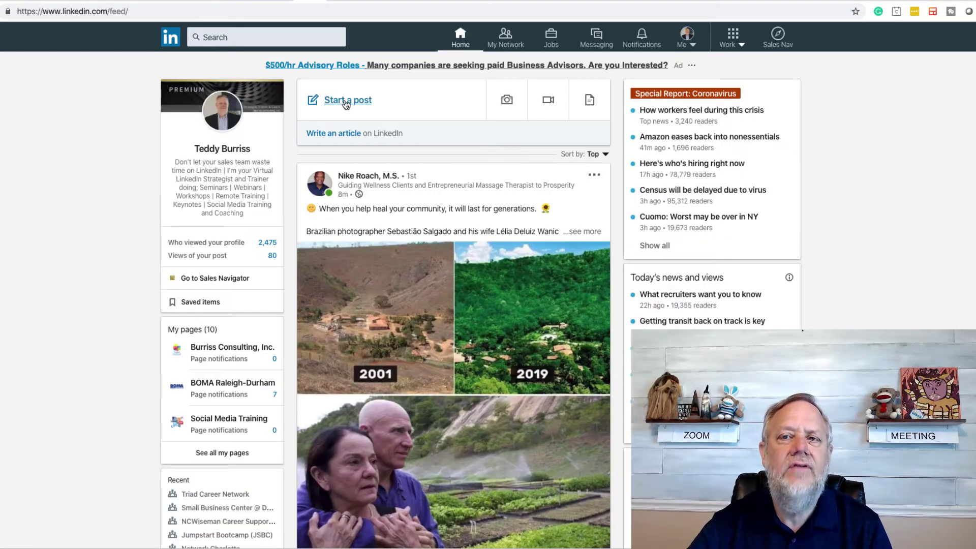
left_click(345, 101)
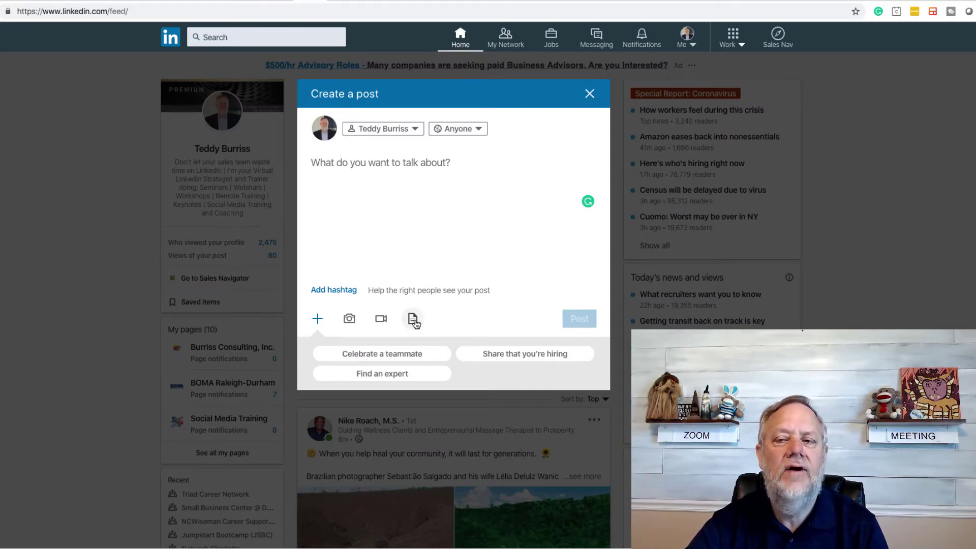
left_click(413, 319)
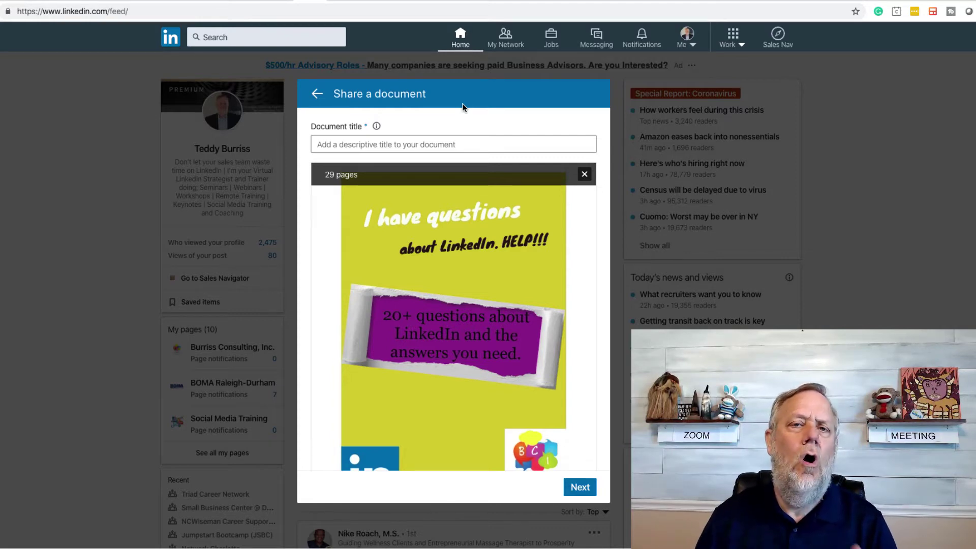
Preview the ebook forward to the Question #2 page, then back to the cover
left_click(579, 356)
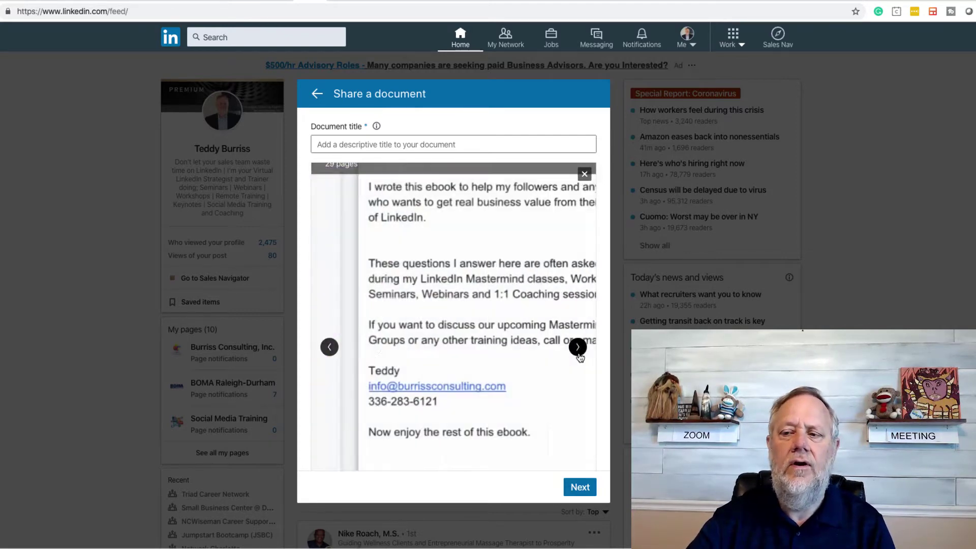
left_click(578, 348)
left_click(578, 347)
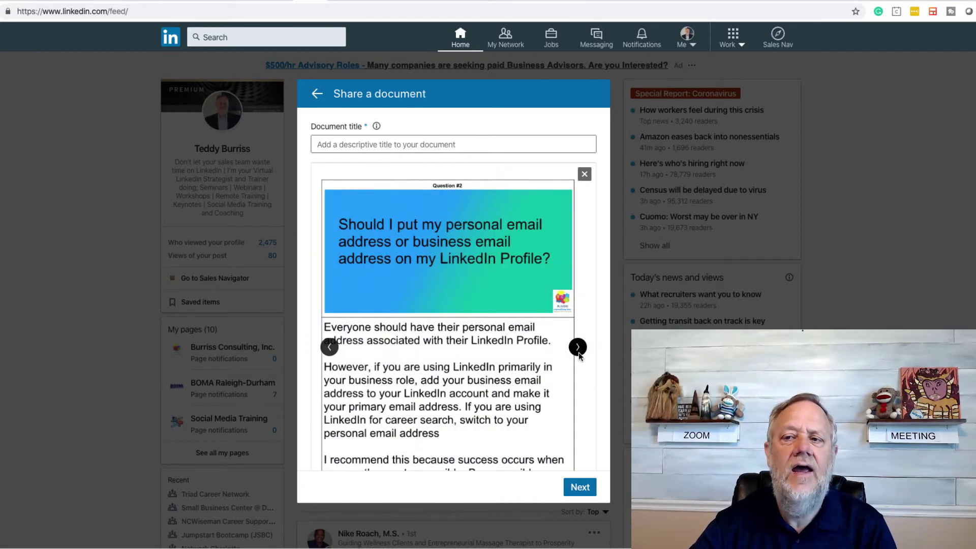
left_click(328, 347)
left_click(328, 346)
left_click(328, 346)
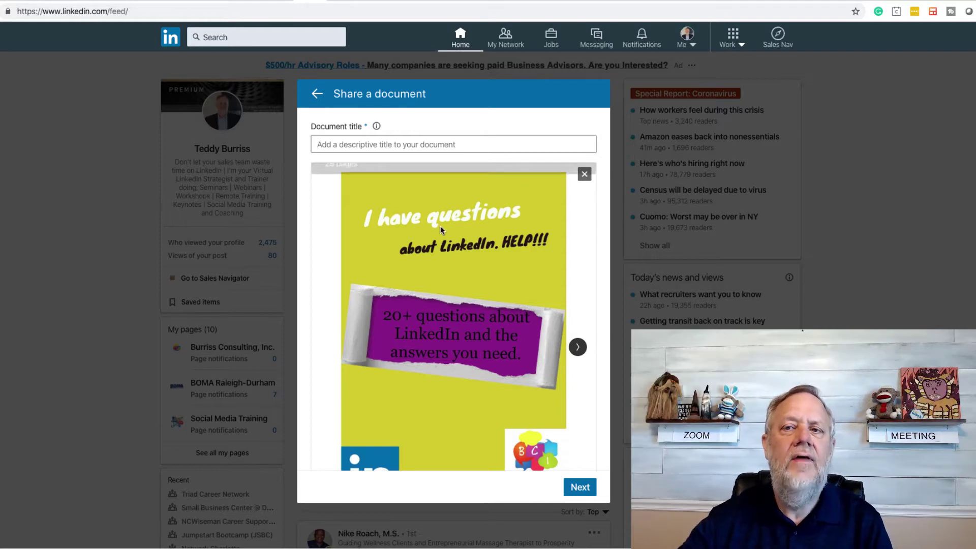
Title the document '20+ Questions about LinkedIn and the Answers you need' and continue
left_click(458, 144)
type("20+ Questions about LinkedIn and the Answers you need")
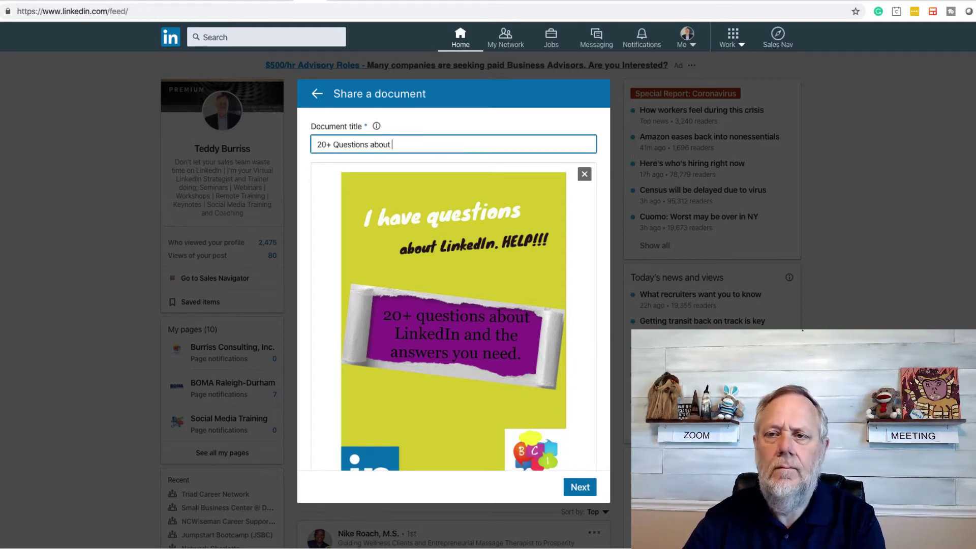
left_click(580, 487)
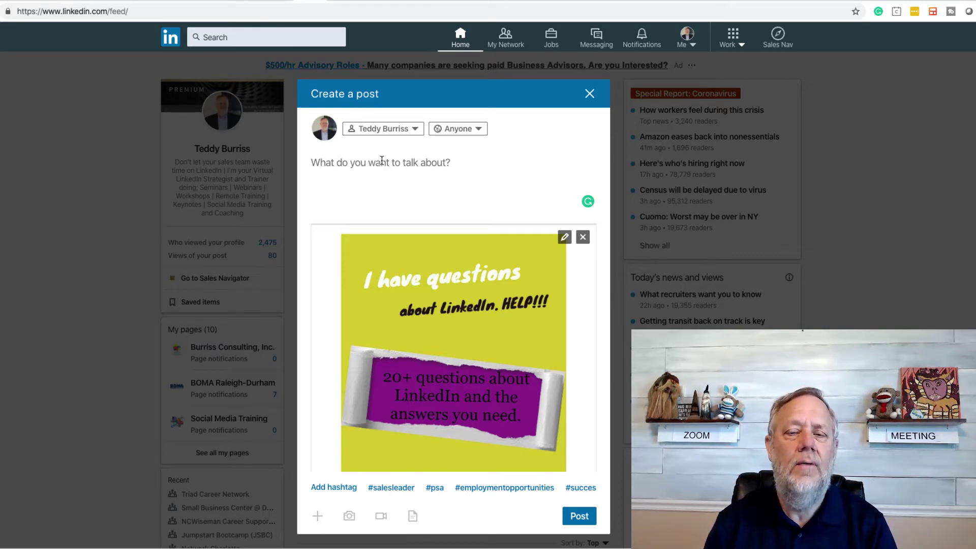
Write the post description introducing the 2019 ebook of LinkedIn business tips & tricks
type("Here is an ebook I wrote late in 2019 that I have been")
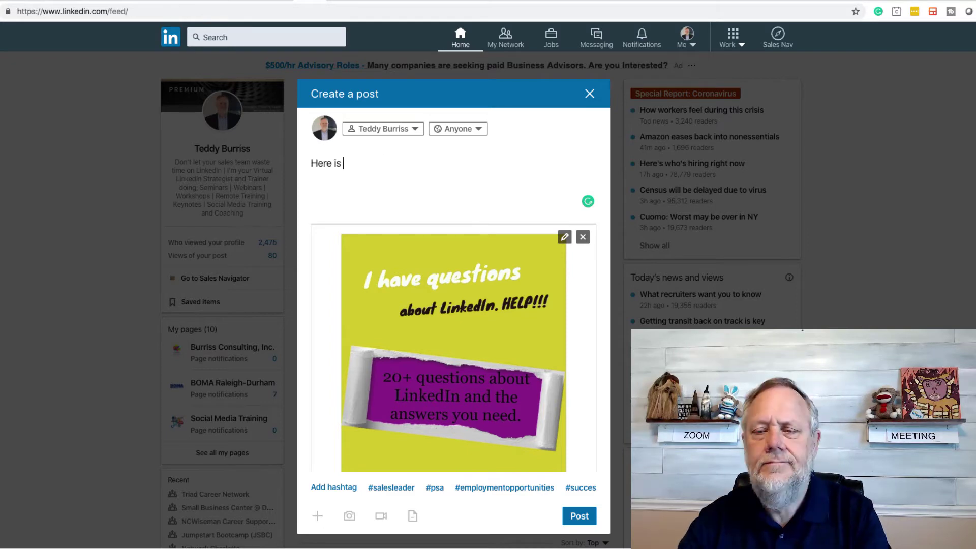
key("ctrl+BackSpace")
key("ctrl+BackSpace")
type("lots of people have read")
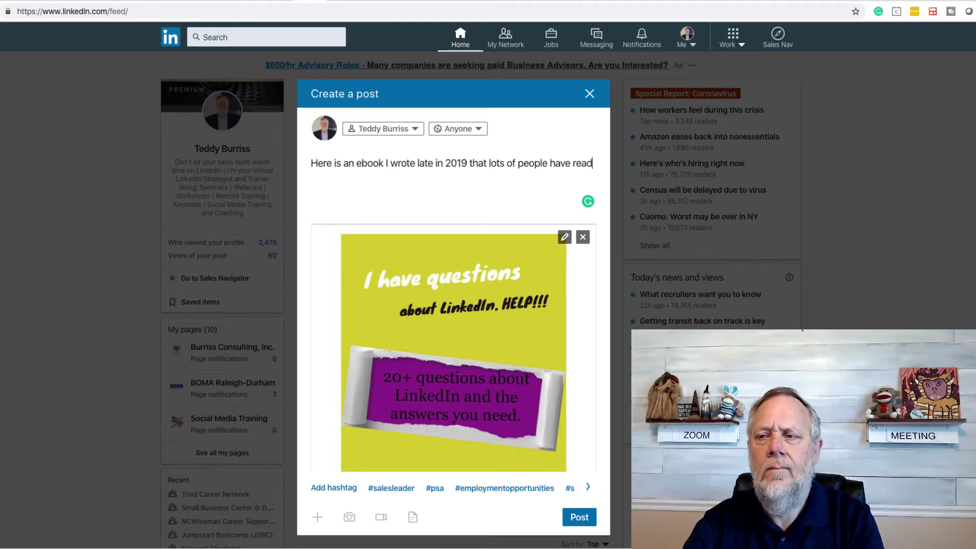
type(" and been sharing across the internet. I thought, what the heck, I'd give it to everyone here.")
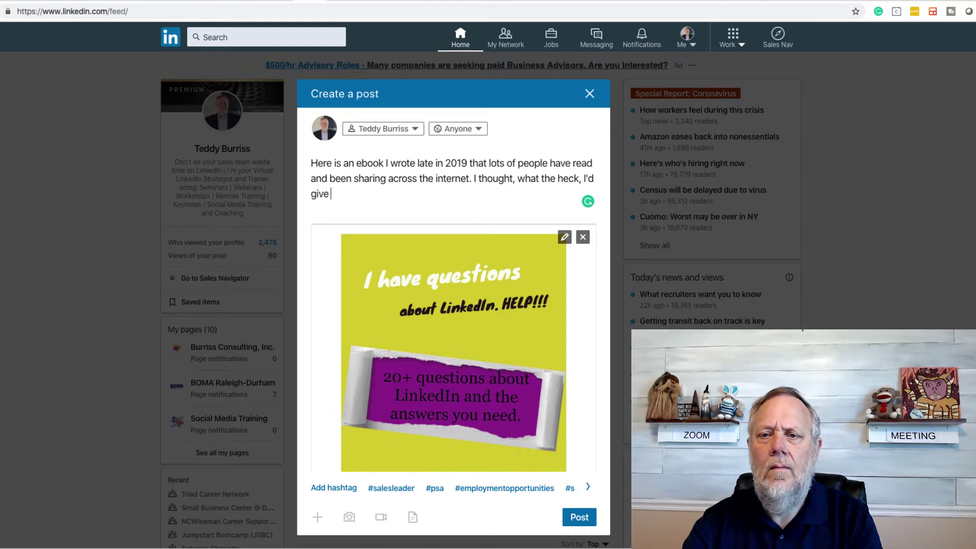
key("Return")
key("Return")
type("It's filled with lots of ideas that can help you get more value out of your investment into LinkedIn.")
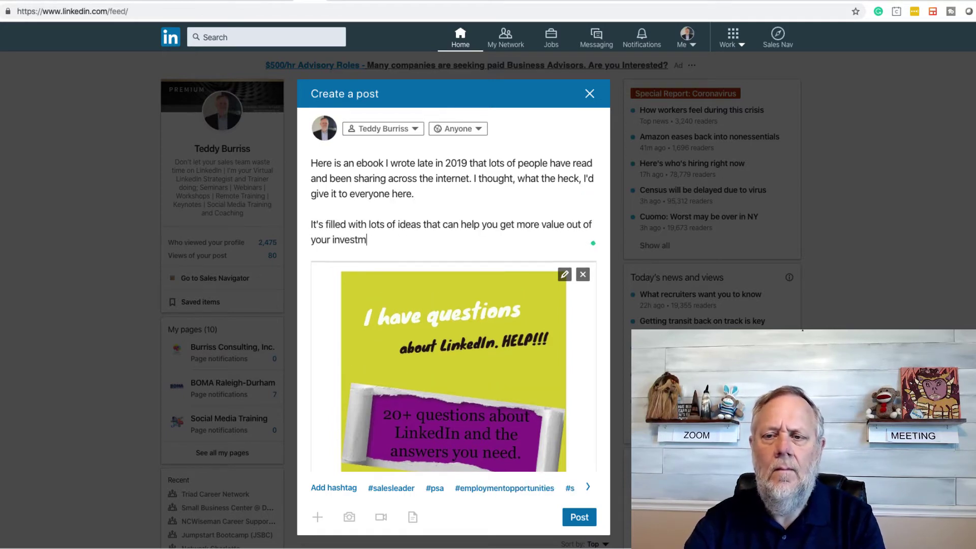
left_click(483, 163)
type("focused on tips & tricks of using LinkedIn as a business tool.")
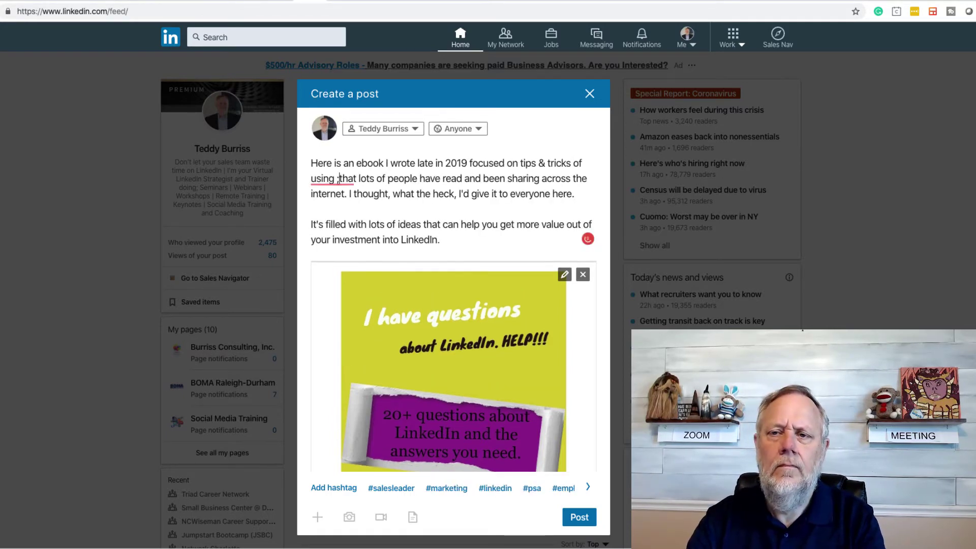
key("Delete")
key("Delete")
key("Delete")
key("Delete")
key("Delete")
key("Delete")
type("LinkedIn as a business tool.")
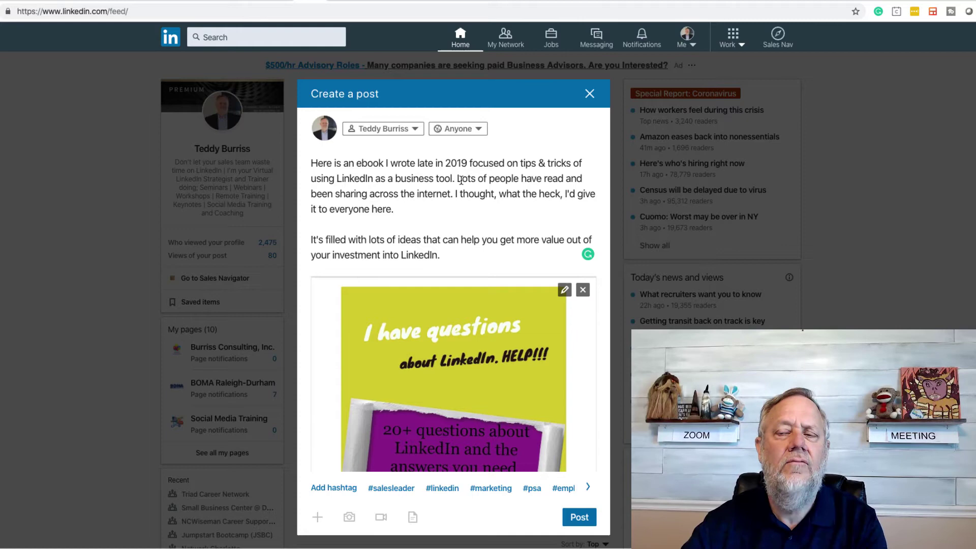
Make LinkedIn a hashtag, add a #Business #Branding #Networking line, and publish the post
left_click(337, 179)
type("#")
left_click(458, 255)
key("Return")
type("#Business #Branding #Networking #")
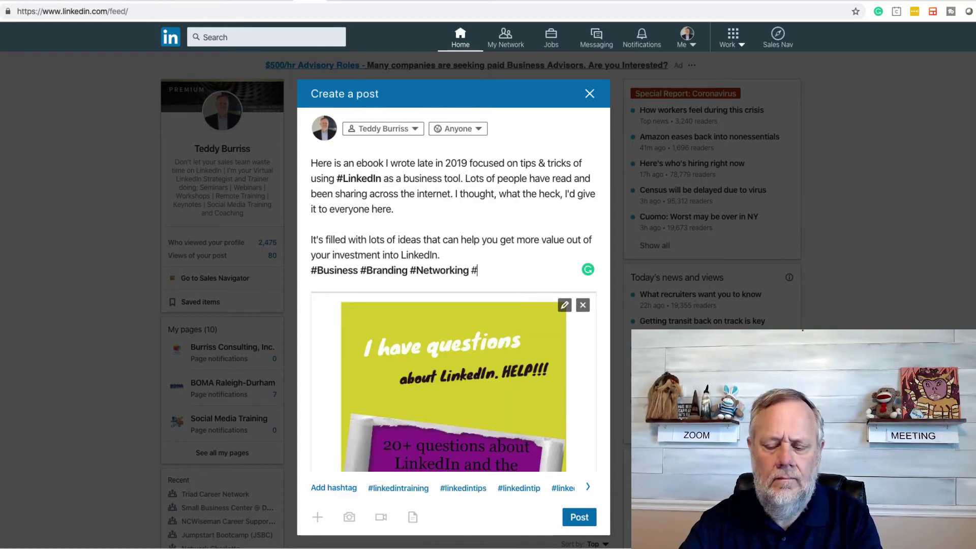
key("BackSpace")
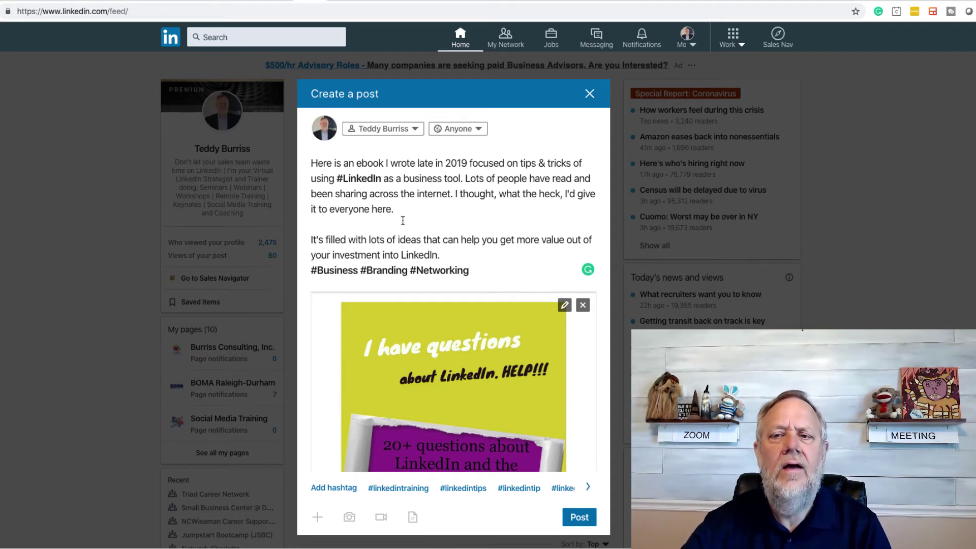
scroll(464, 214, "down", 3)
left_click(579, 517)
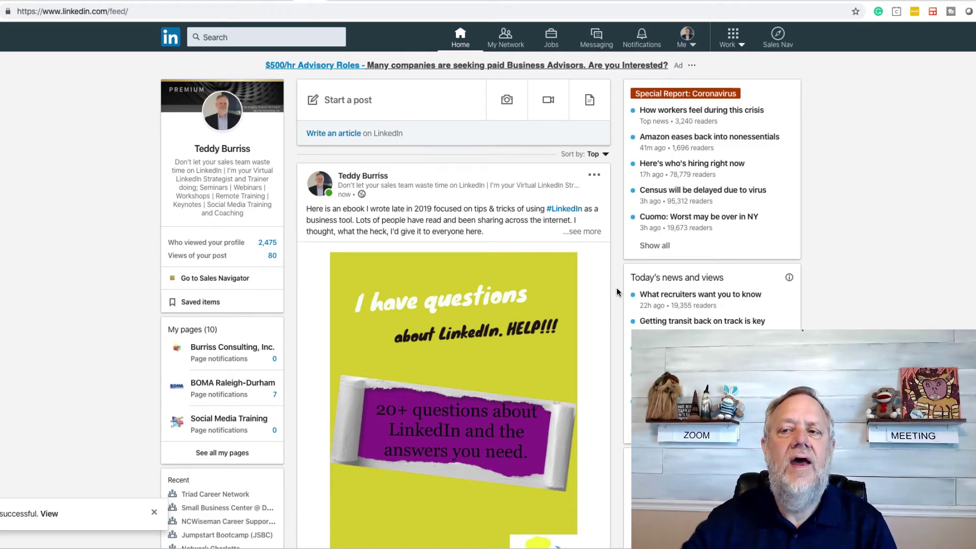
left_click(594, 176)
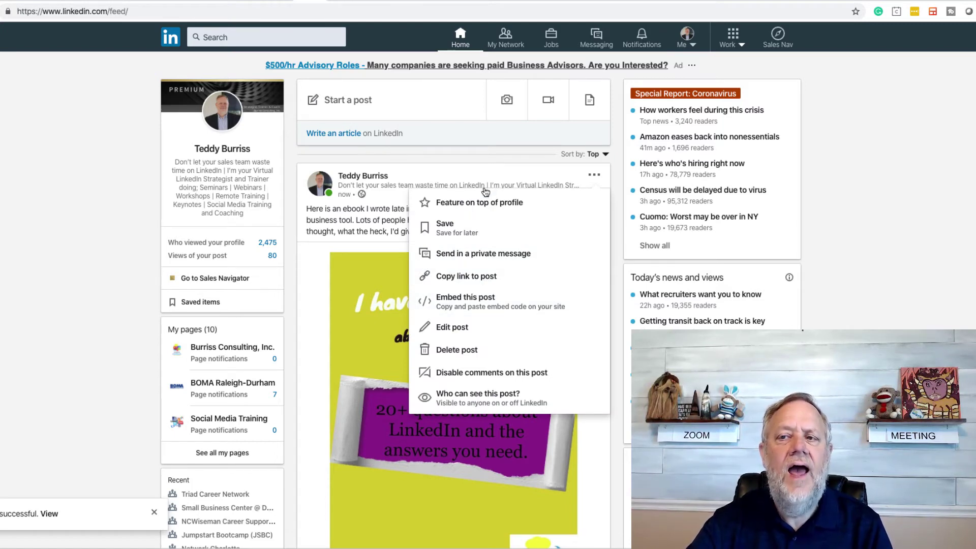
left_click(507, 176)
scroll(595, 397, "down", 5)
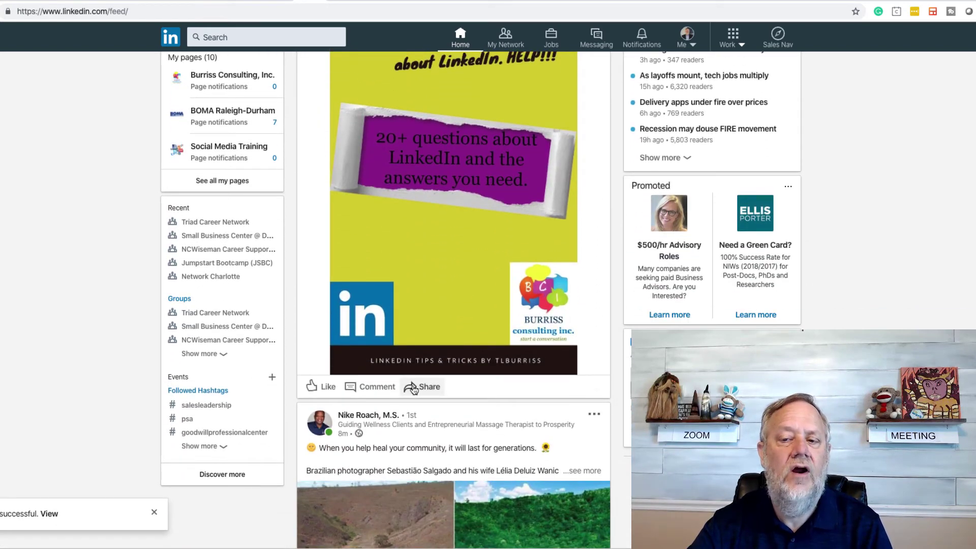
left_click(414, 387)
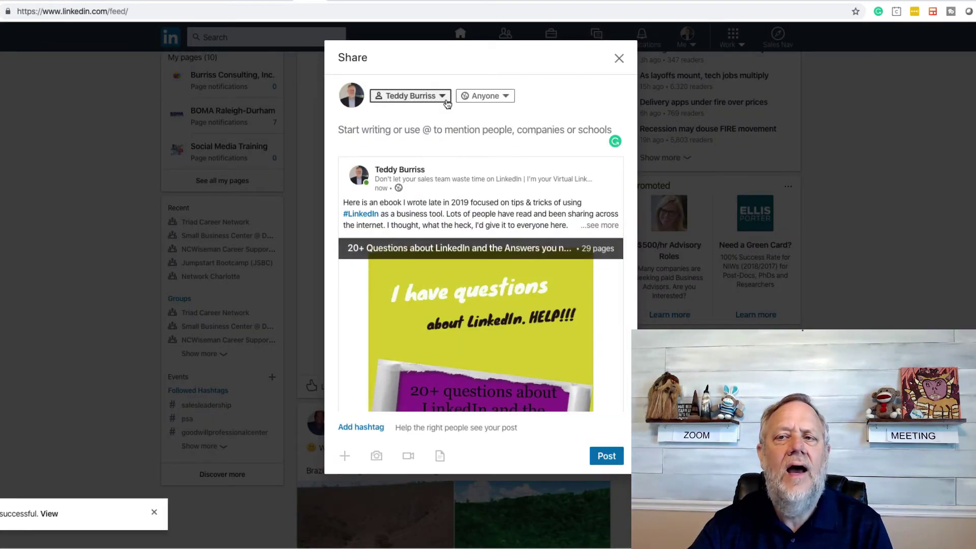
left_click(487, 97)
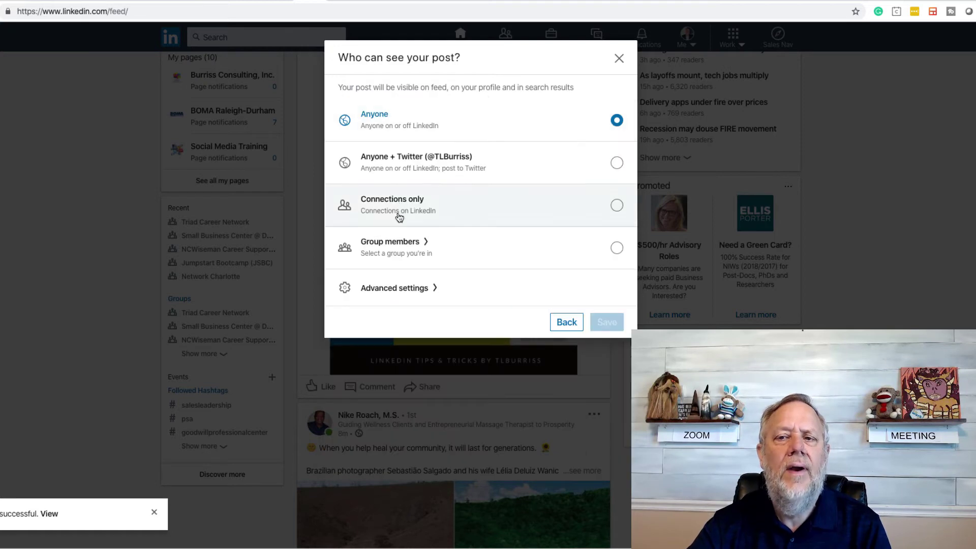
left_click(392, 255)
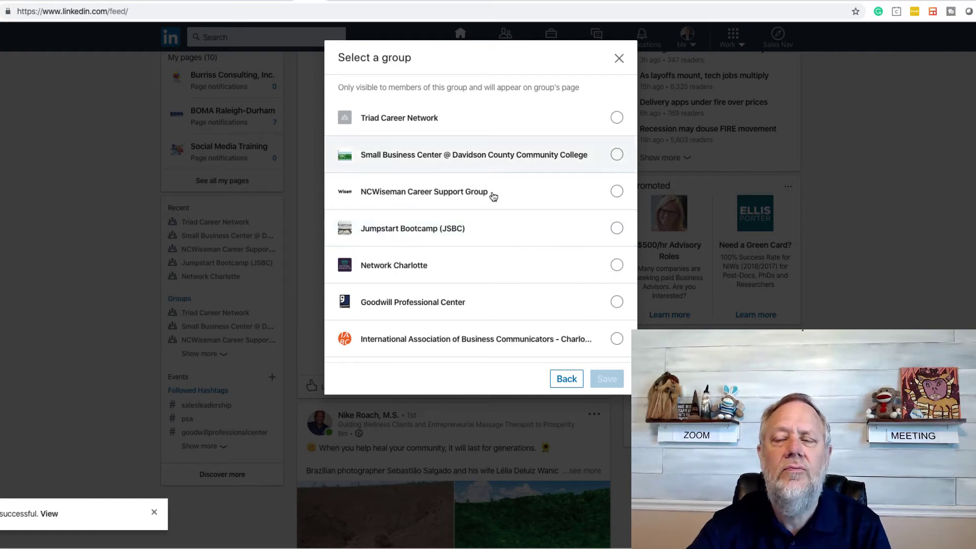
left_click(564, 378)
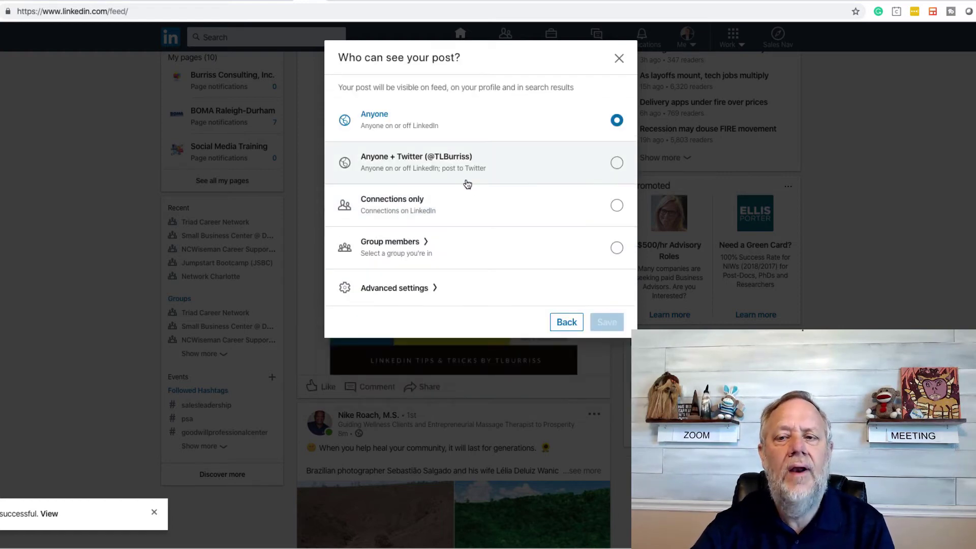
left_click(619, 59)
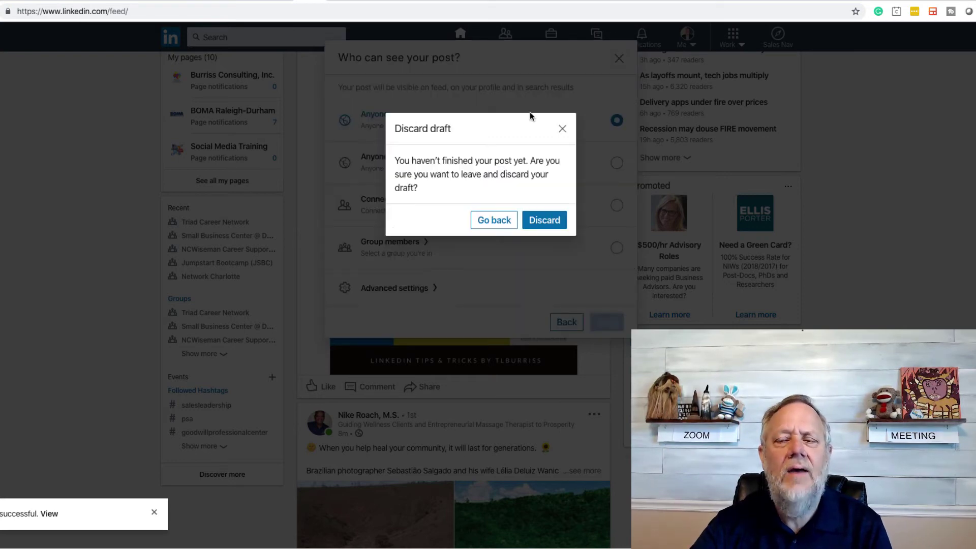
left_click(535, 222)
Copy the published ebook post's link from its options menu
scroll(490, 283, "up", 3)
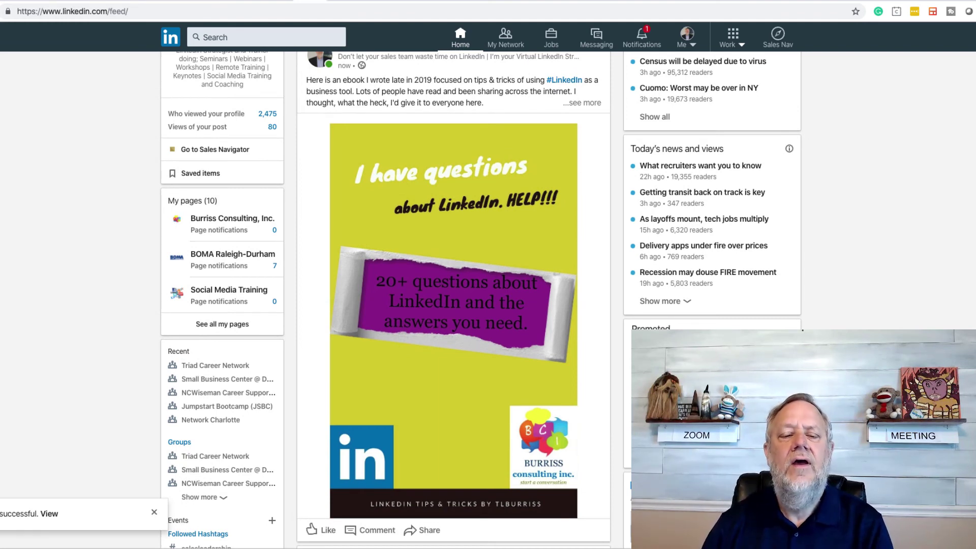
scroll(593, 390, "up", 2)
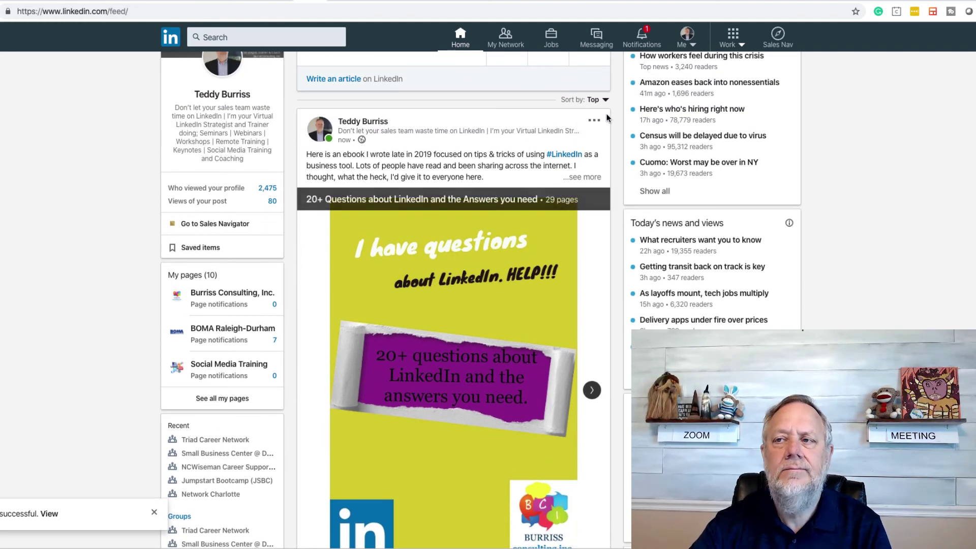
left_click(594, 120)
left_click(461, 224)
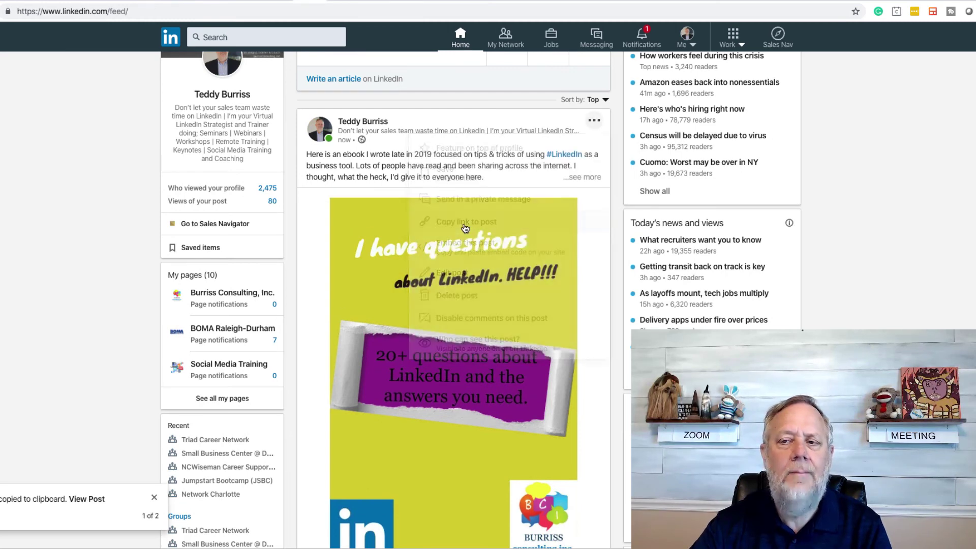